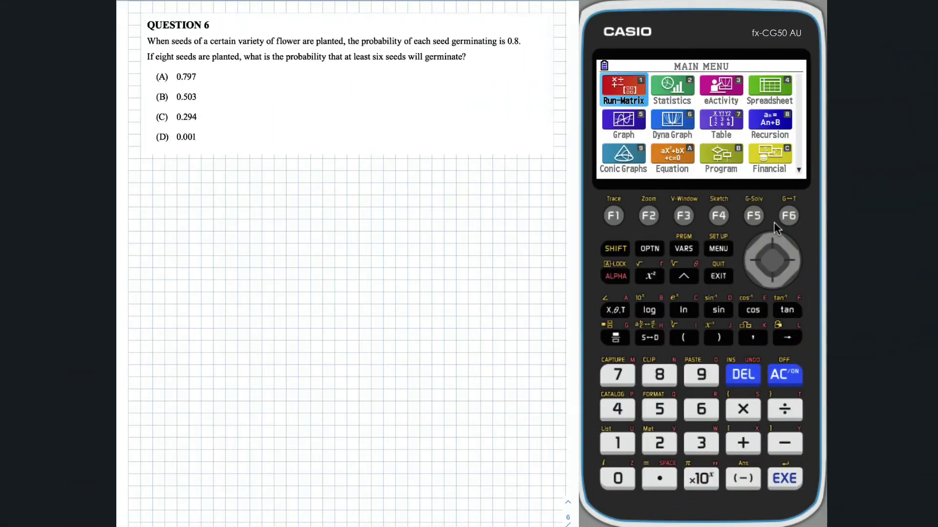
# - Define Y as the number of seeds germinating when 8 are planted, highlighting 'eight seeds'
pyautogui.moveTo(153, 171)
pyautogui.mouseDown()
pyautogui.moveTo(159, 184)
pyautogui.moveTo(173, 171)
pyautogui.moveTo(230, 182)
pyautogui.moveTo(548, 178)
pyautogui.mouseUp()
pyautogui.moveTo(151, 200); pyautogui.dragTo(371, 198)
pyautogui.moveTo(372, 197); pyautogui.dragTo(390, 201)
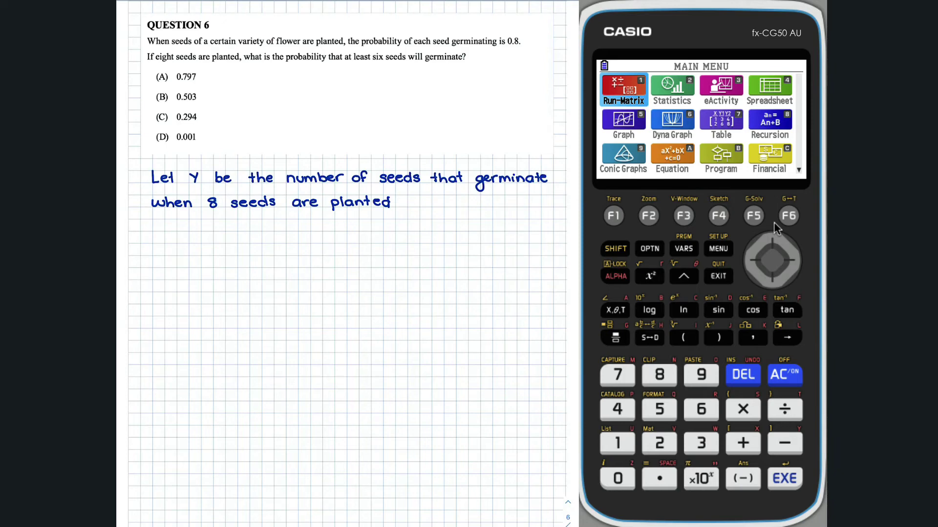
pyautogui.moveTo(156, 57); pyautogui.dragTo(197, 56)
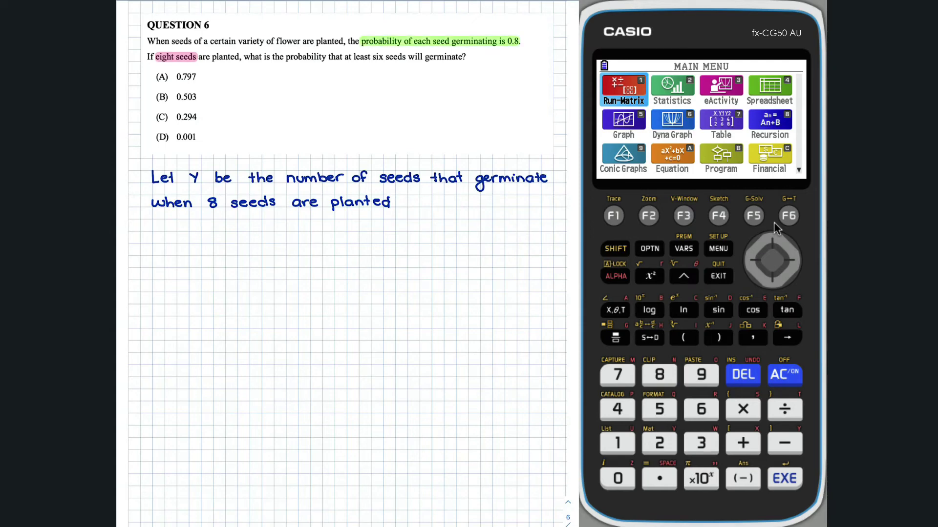
# - Write the binomial model Y ~ B(8, 0.8)
pyautogui.moveTo(272, 220)
pyautogui.mouseDown()
pyautogui.moveTo(279, 230)
pyautogui.moveTo(340, 233)
pyautogui.mouseUp()
pyautogui.click(361, 228)
pyautogui.moveTo(351, 221); pyautogui.dragTo(369, 222)
pyautogui.moveTo(379, 220); pyautogui.dragTo(380, 232)
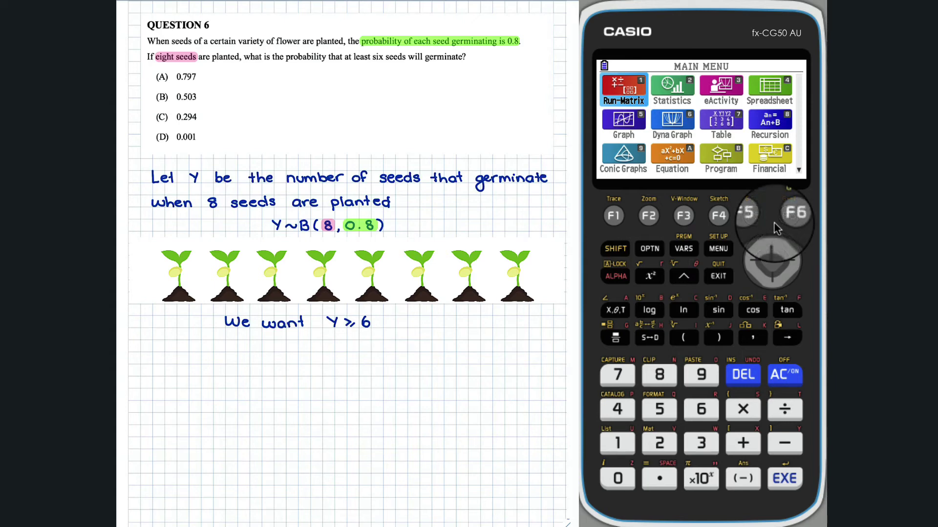
# - Bring up the Binomial cumulative (Bcd) calculator in the Statistics app
pyautogui.click(789, 259)
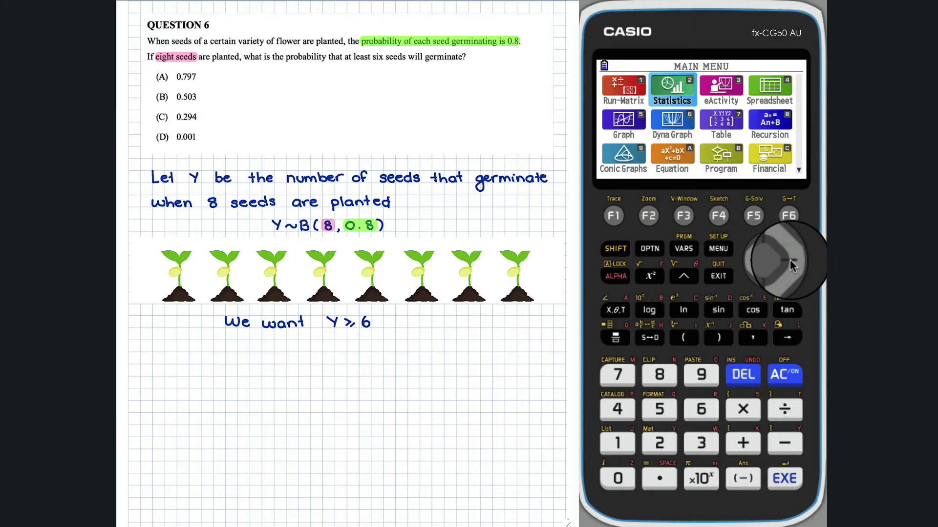
pyautogui.click(788, 479)
pyautogui.click(753, 215)
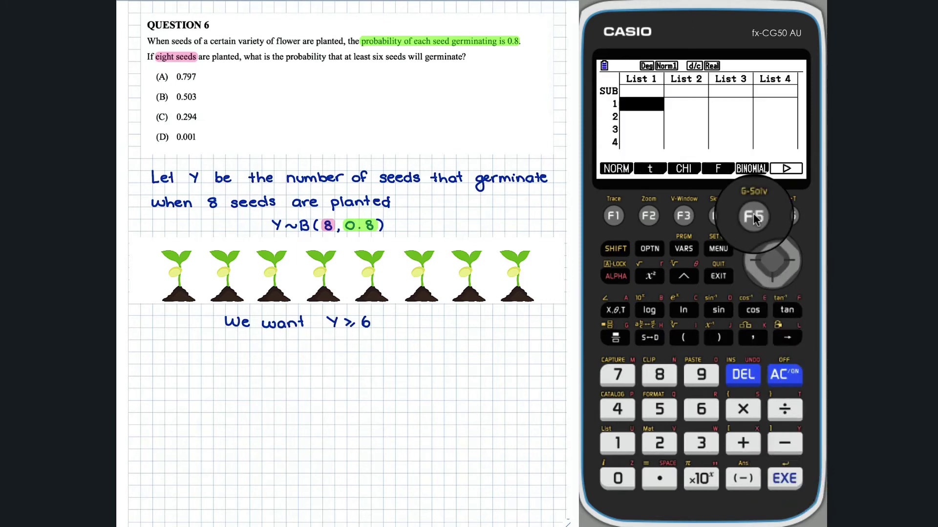
pyautogui.click(754, 216)
pyautogui.click(648, 216)
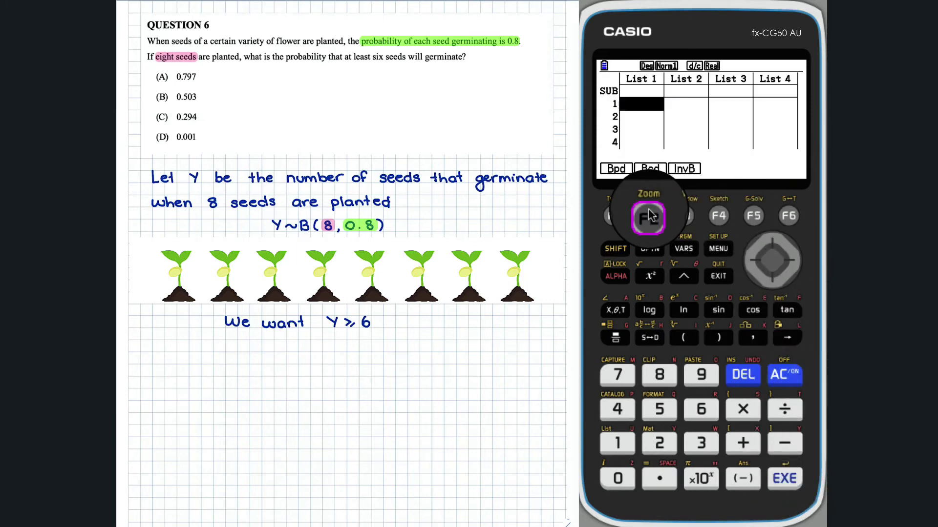
# - Calculate the binomial cumulative probability with Lower 6, Upper 8, Numtrial 8, p 0.8
pyautogui.click(772, 279)
pyautogui.click(702, 410)
pyautogui.click(784, 480)
pyautogui.click(659, 374)
pyautogui.click(784, 480)
pyautogui.click(659, 375)
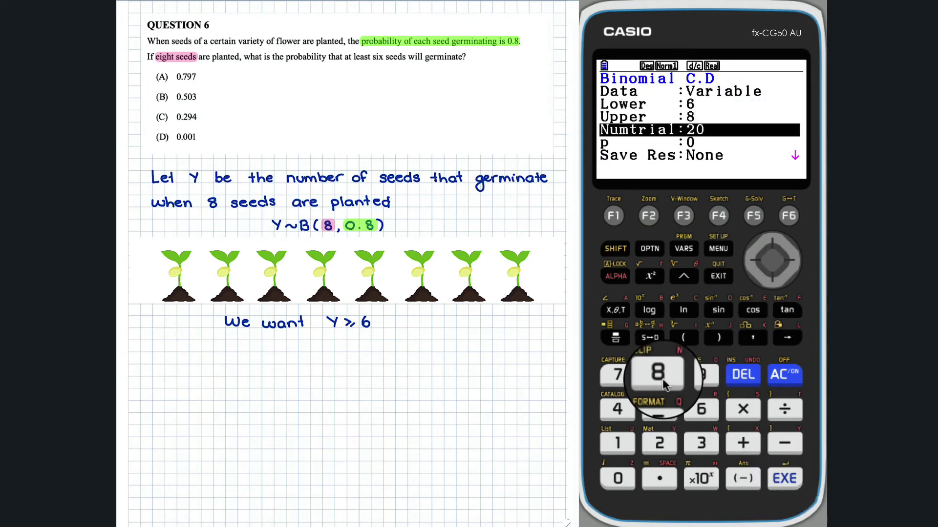
pyautogui.click(784, 480)
pyautogui.write('0.8')
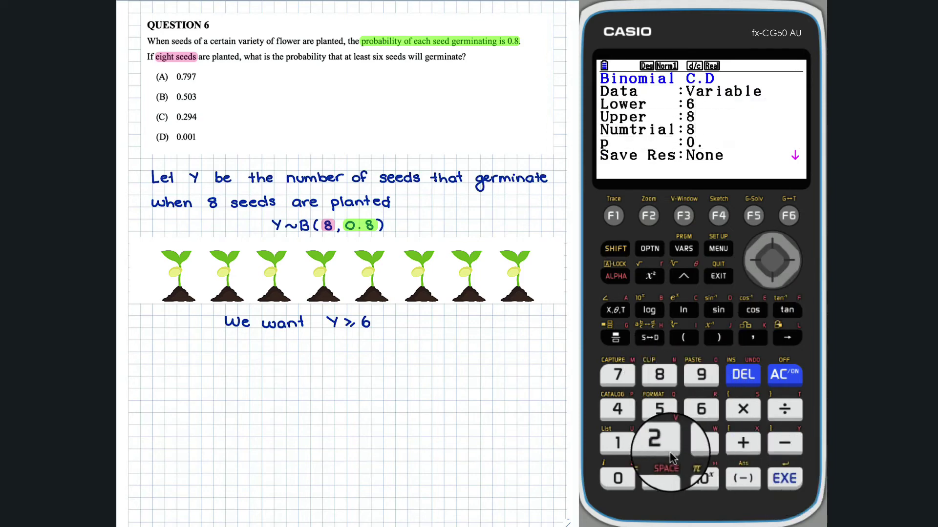
pyautogui.press('Return')
pyautogui.press('Return')
pyautogui.press('Return')
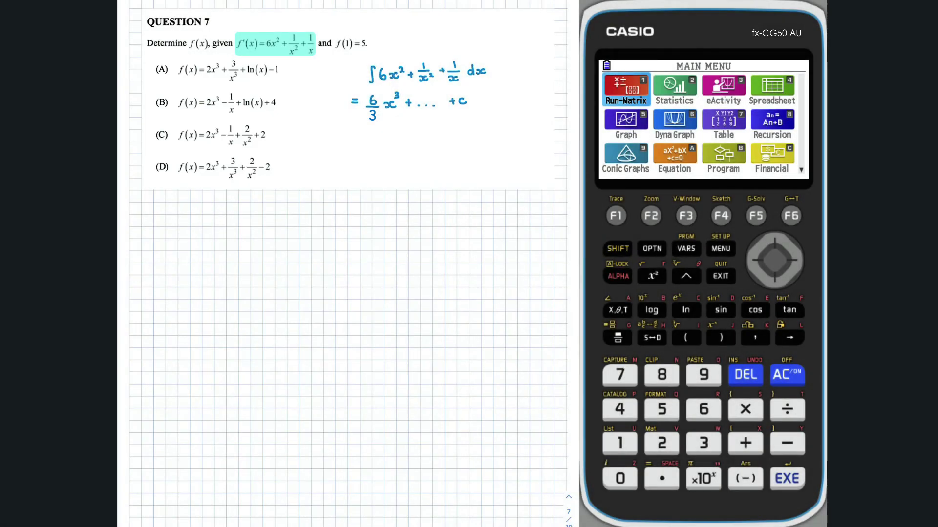
# - Write that the integral of 1/x is ln(x)
pyautogui.moveTo(198, 201)
pyautogui.mouseDown()
pyautogui.moveTo(192, 220)
pyautogui.moveTo(214, 225)
pyautogui.moveTo(265, 209)
pyautogui.mouseUp()
pyautogui.moveTo(274, 203)
pyautogui.mouseDown()
pyautogui.moveTo(274, 214)
pyautogui.moveTo(287, 214)
pyautogui.mouseUp()
pyautogui.moveTo(293, 203)
pyautogui.mouseDown()
pyautogui.moveTo(292, 214)
pyautogui.moveTo(313, 215)
pyautogui.mouseUp()
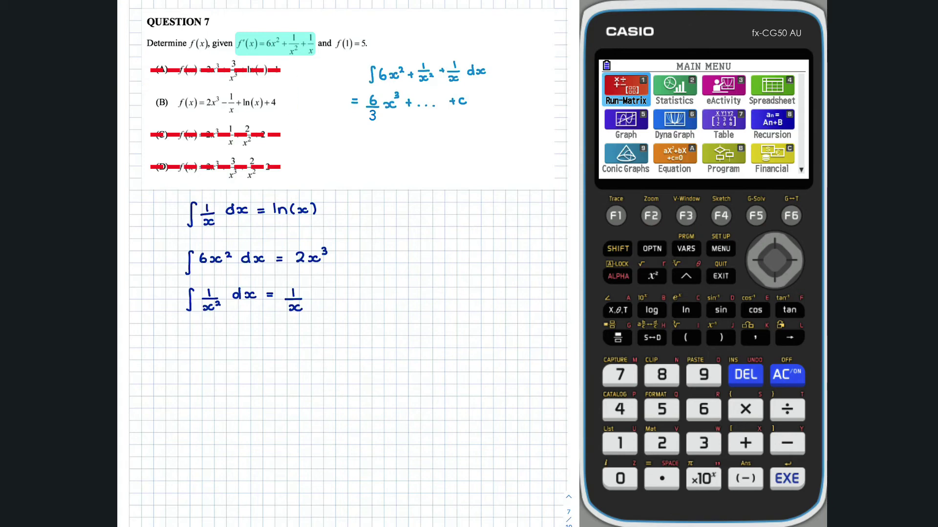
# - Underline f(1) = 5 and write f(1) = 2(1)³ − 1/1 + ln(1) + 4 for option B
pyautogui.moveTo(334, 51); pyautogui.dragTo(369, 50)
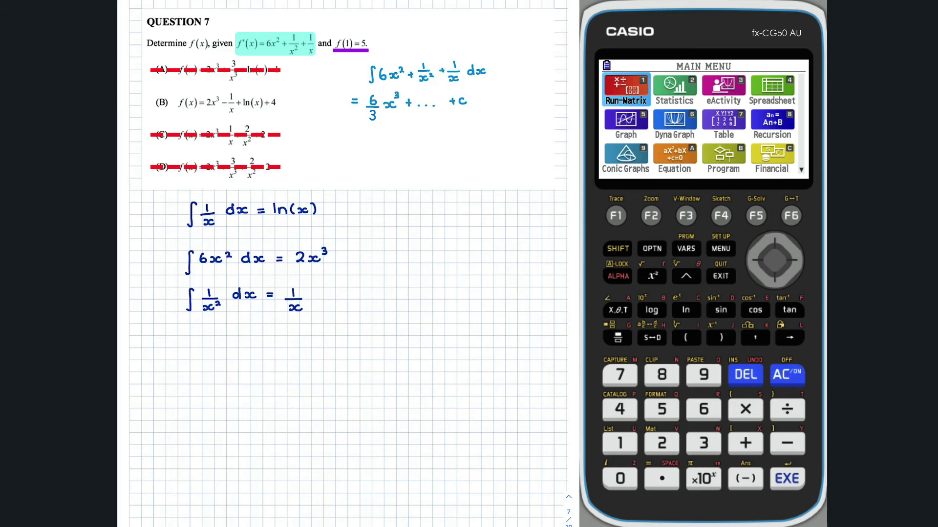
pyautogui.moveTo(186, 346)
pyautogui.mouseDown()
pyautogui.moveTo(179, 352)
pyautogui.moveTo(200, 359)
pyautogui.moveTo(257, 359)
pyautogui.mouseUp()
pyautogui.moveTo(264, 348); pyautogui.dragTo(266, 360)
pyautogui.moveTo(269, 344); pyautogui.dragTo(303, 360)
pyautogui.moveTo(296, 349)
pyautogui.mouseDown()
pyautogui.moveTo(296, 369)
pyautogui.moveTo(316, 355)
pyautogui.mouseUp()
pyautogui.moveTo(323, 349); pyautogui.dragTo(336, 360)
pyautogui.moveTo(344, 348); pyautogui.dragTo(341, 360)
pyautogui.moveTo(350, 348); pyautogui.dragTo(359, 360)
pyautogui.moveTo(368, 356); pyautogui.dragTo(376, 355)
pyautogui.moveTo(372, 352)
pyautogui.mouseDown()
pyautogui.moveTo(371, 360)
pyautogui.moveTo(389, 356)
pyautogui.mouseUp()
pyautogui.moveTo(387, 347); pyautogui.dragTo(386, 361)
# - In Run-Matrix, enter 2(1)³
pyautogui.click(619, 443)
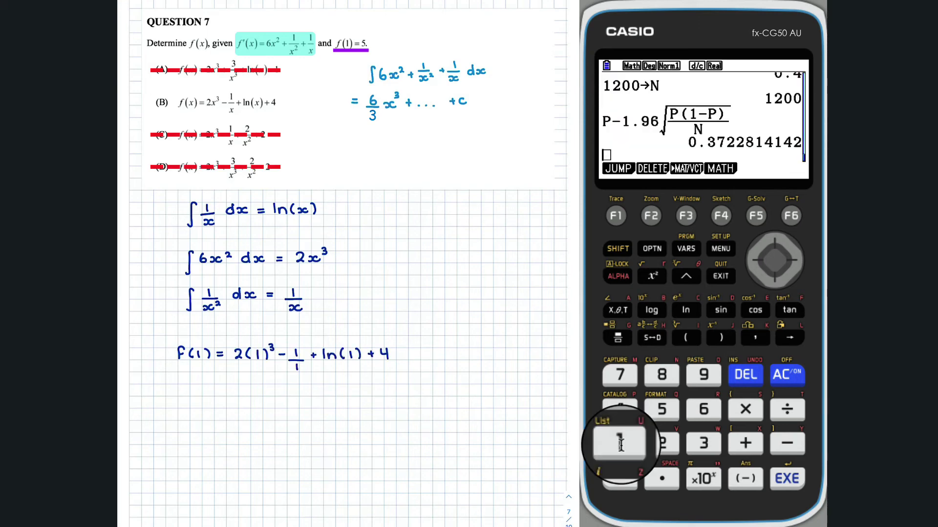
pyautogui.click(661, 443)
pyautogui.click(685, 338)
pyautogui.click(619, 444)
pyautogui.click(721, 337)
pyautogui.click(686, 276)
pyautogui.click(703, 444)
pyautogui.click(795, 260)
# - Complete the expression with −1/1 + ln(1) + 4 and evaluate it to 5
pyautogui.click(786, 443)
pyautogui.click(620, 443)
pyautogui.click(617, 337)
pyautogui.click(619, 443)
pyautogui.click(795, 260)
pyautogui.click(745, 443)
pyautogui.write('ln (1)+4')
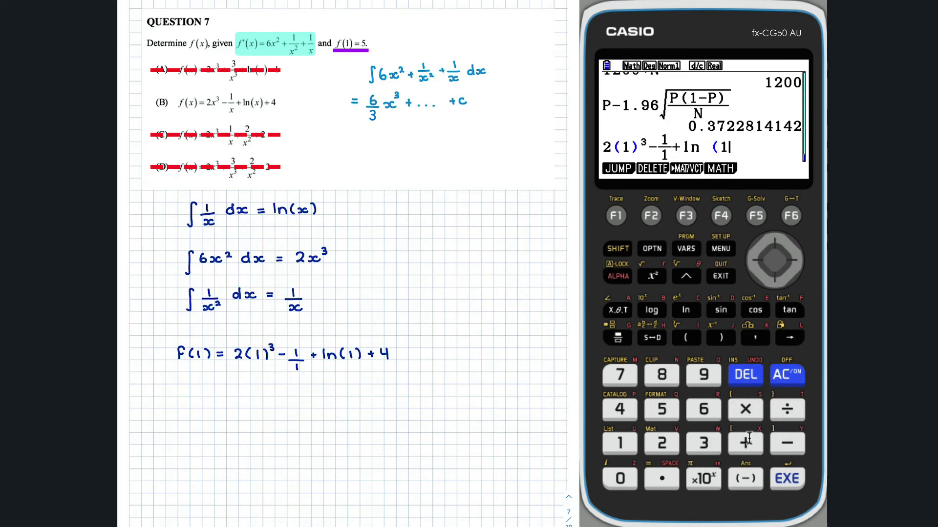
pyautogui.press('Return')
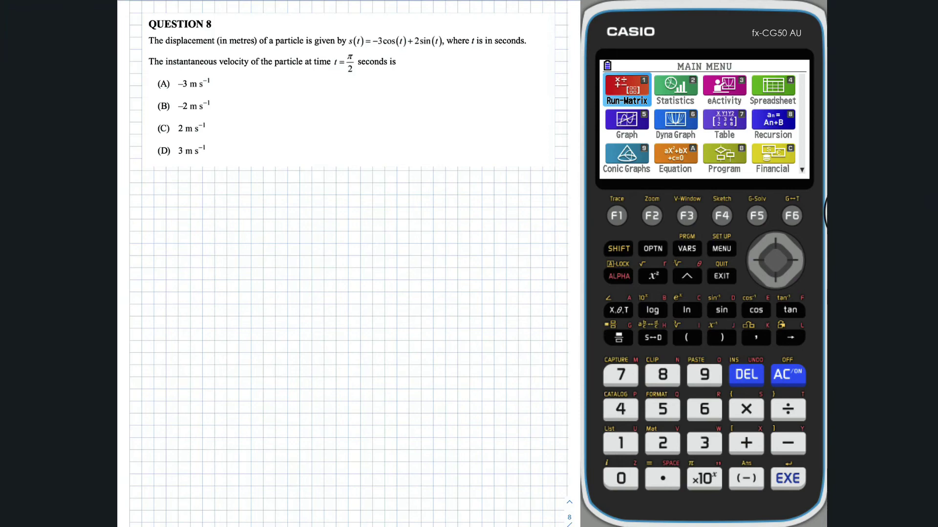
# - Underline s(t), highlight t = π/2, and write v(t) = s'(t)
pyautogui.moveTo(348, 47); pyautogui.dragTo(446, 47)
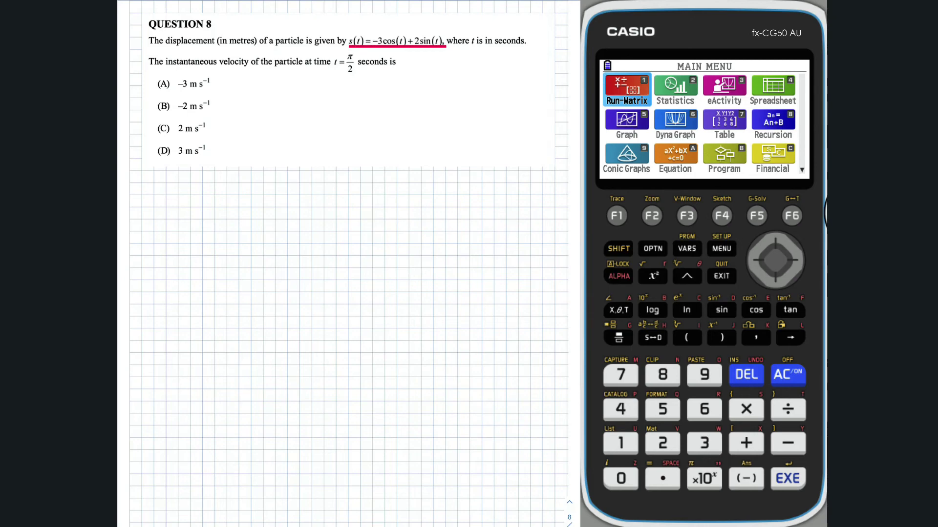
pyautogui.moveTo(333, 63); pyautogui.dragTo(387, 64)
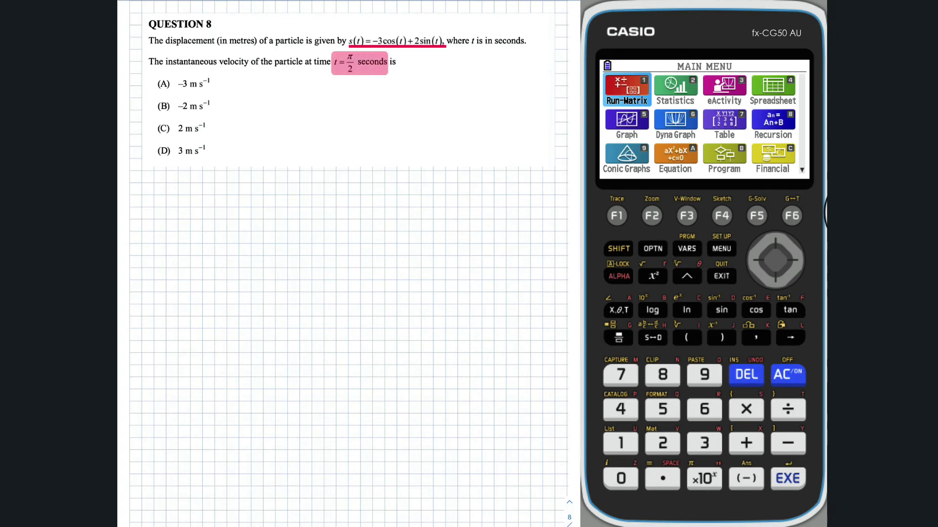
pyautogui.moveTo(304, 86); pyautogui.dragTo(316, 95)
pyautogui.moveTo(322, 84); pyautogui.dragTo(333, 93)
pyautogui.moveTo(340, 86); pyautogui.dragTo(347, 86)
pyautogui.moveTo(340, 90); pyautogui.dragTo(363, 87)
pyautogui.moveTo(371, 82)
pyautogui.mouseDown()
pyautogui.moveTo(368, 92)
pyautogui.moveTo(380, 87)
pyautogui.mouseUp()
pyautogui.moveTo(383, 82); pyautogui.dragTo(384, 93)
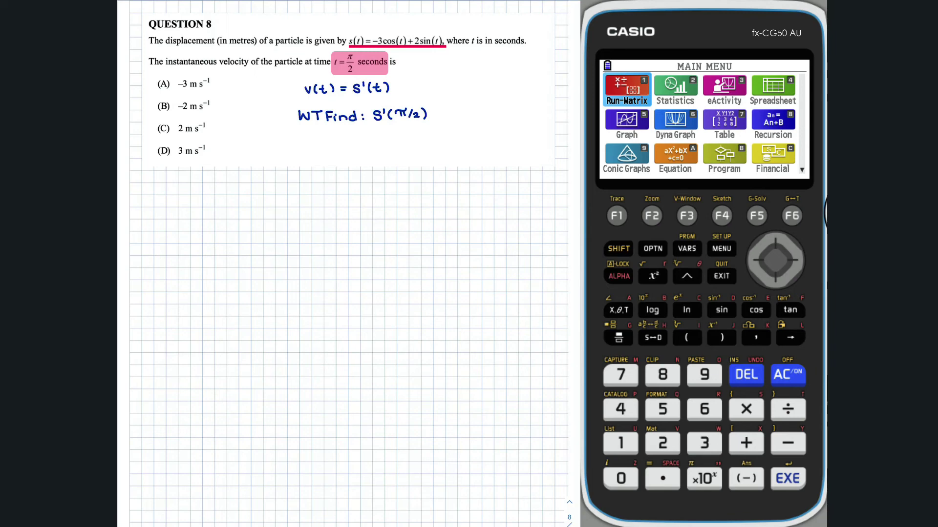
# - Set the calculator's angle unit to radians in SET UP
pyautogui.click(621, 442)
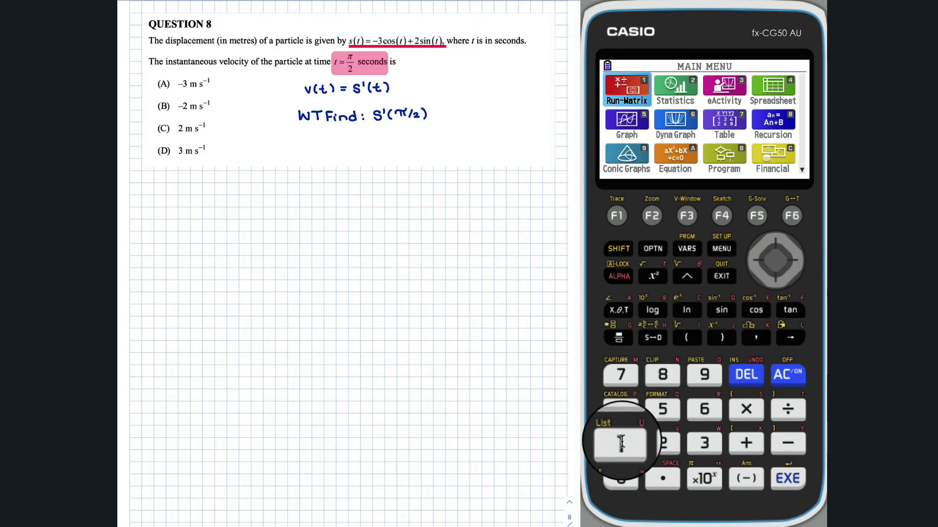
pyautogui.click(618, 248)
pyautogui.click(723, 248)
pyautogui.click(775, 280)
pyautogui.click(775, 279)
pyautogui.click(775, 280)
pyautogui.click(775, 280)
pyautogui.click(775, 279)
pyautogui.click(775, 280)
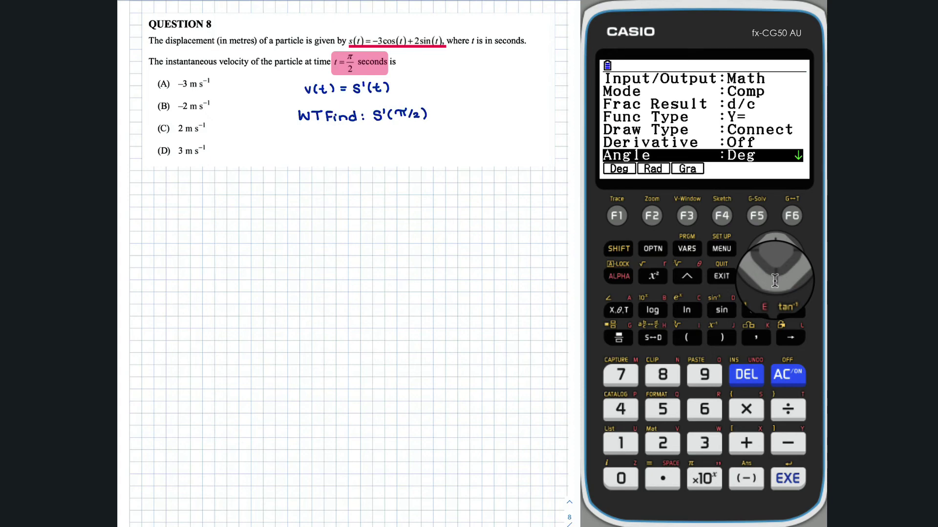
pyautogui.click(651, 215)
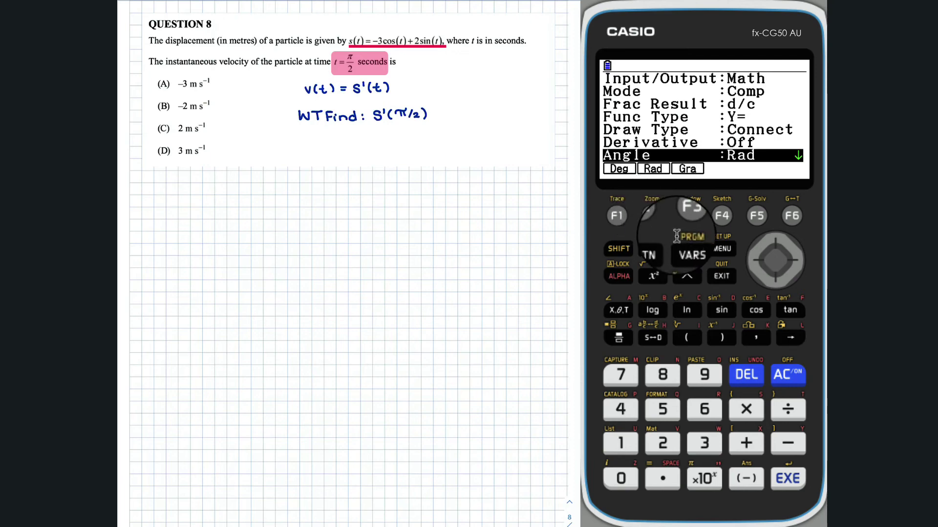
pyautogui.click(721, 276)
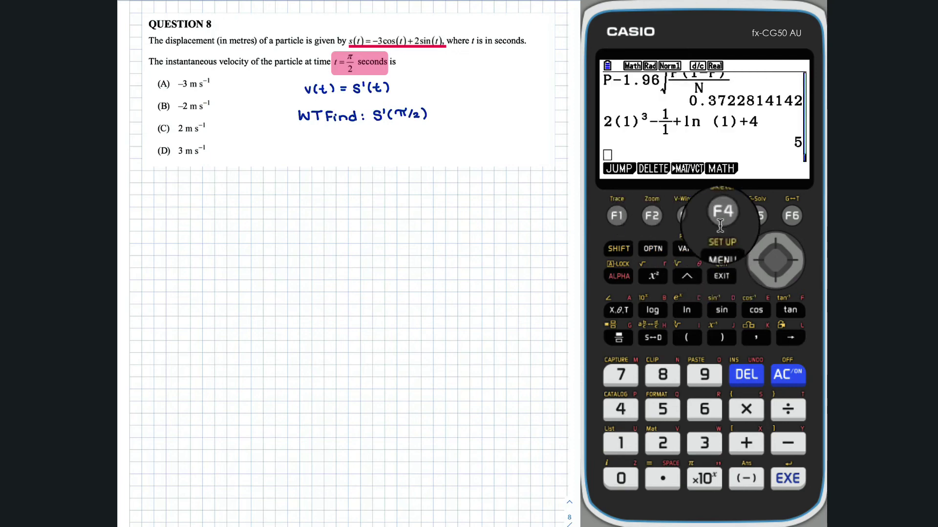
# - Insert a d/dx template and enter −3cos(x) as the function
pyautogui.click(721, 215)
pyautogui.click(721, 215)
pyautogui.click(746, 478)
pyautogui.click(704, 443)
pyautogui.click(756, 310)
pyautogui.click(686, 337)
pyautogui.click(619, 309)
pyautogui.click(722, 337)
# - Add +2sin(x) to the function being differentiated
pyautogui.click(746, 443)
pyautogui.click(662, 442)
pyautogui.click(721, 309)
pyautogui.click(686, 337)
pyautogui.click(619, 309)
pyautogui.click(722, 337)
# - Evaluate the derivative at x = π/2, giving velocity 3
pyautogui.press('shift')
pyautogui.click(704, 478)
pyautogui.click(618, 337)
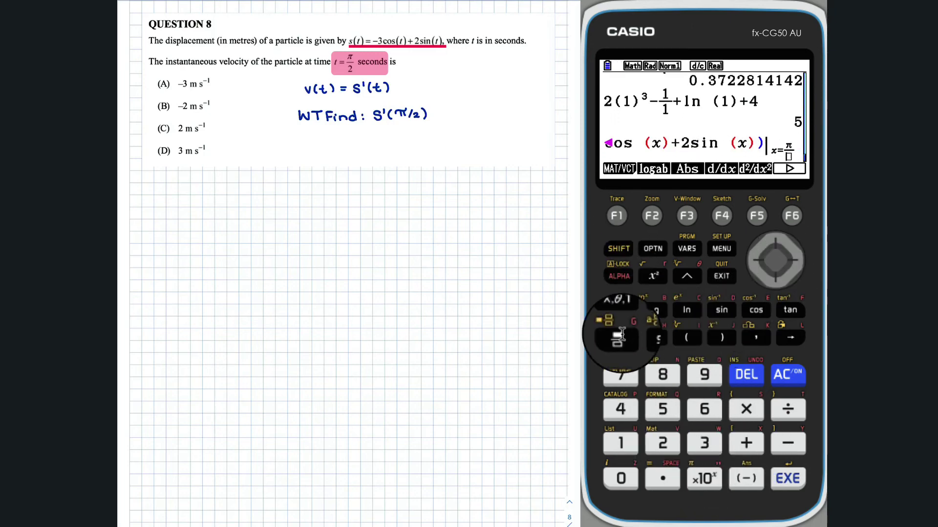
pyautogui.click(662, 443)
pyautogui.press('Return')
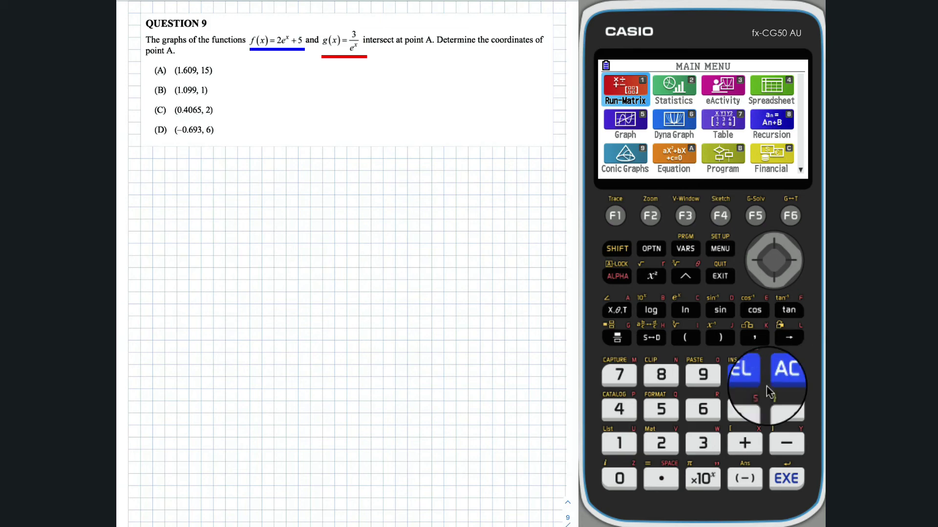
# - In the Graph app, store Y1 = 2e^x + 5
pyautogui.click(662, 410)
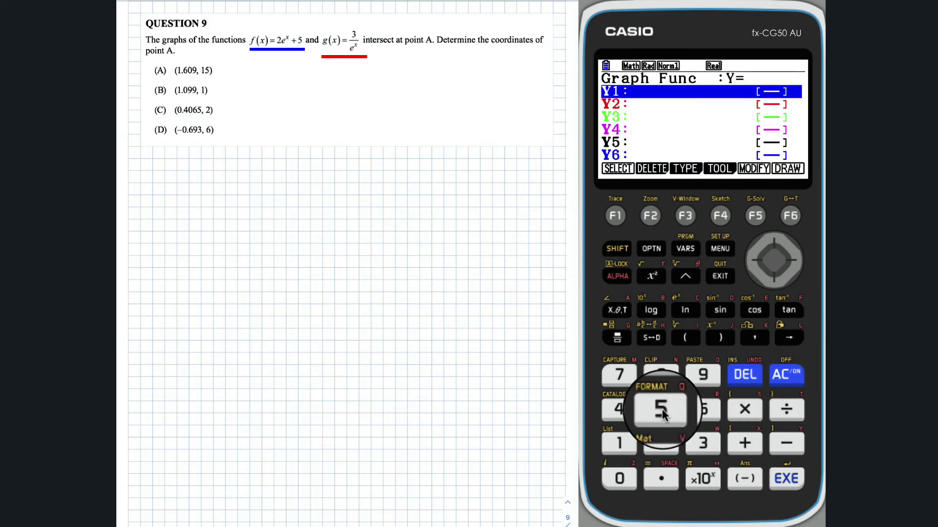
pyautogui.click(661, 442)
pyautogui.click(615, 250)
pyautogui.click(682, 307)
pyautogui.click(744, 443)
pyautogui.click(661, 409)
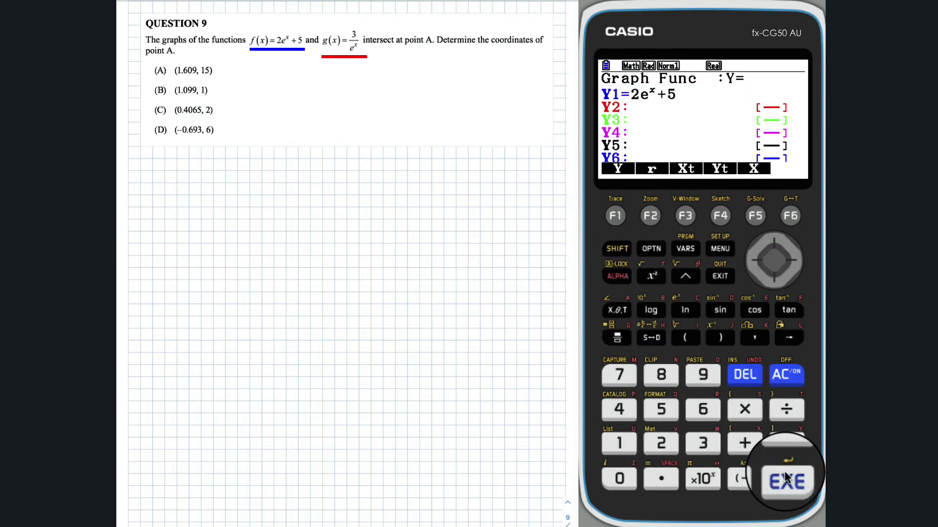
pyautogui.click(786, 478)
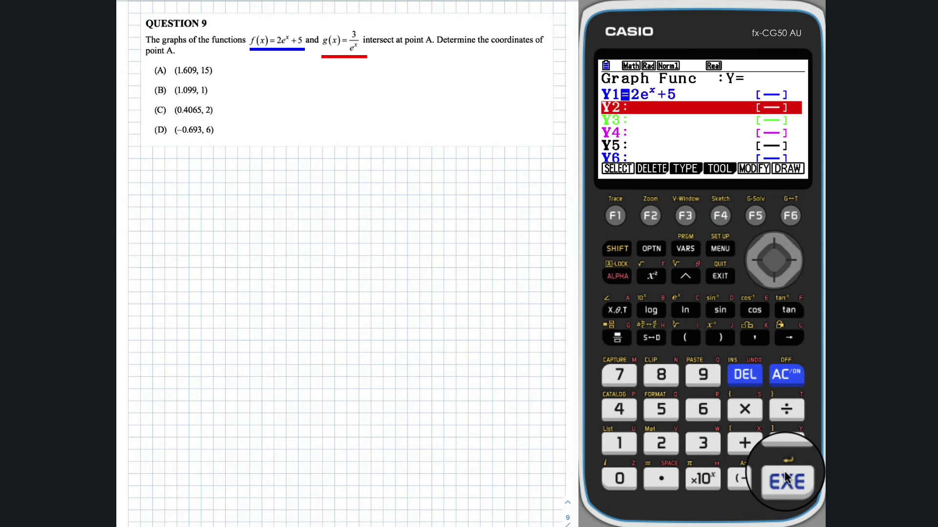
# - Store Y2 = 3/e^x using the fraction template
pyautogui.click(703, 442)
pyautogui.click(618, 337)
pyautogui.click(617, 249)
pyautogui.click(685, 309)
pyautogui.click(620, 310)
pyautogui.click(777, 479)
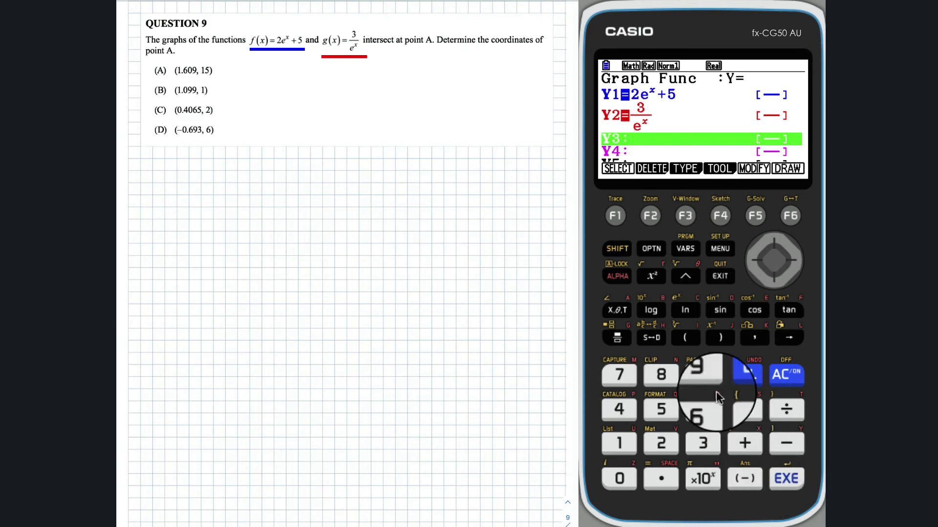
# - Reset the V-Window to INITIAL and draw both graphs
pyautogui.click(617, 248)
pyautogui.click(685, 215)
pyautogui.click(614, 216)
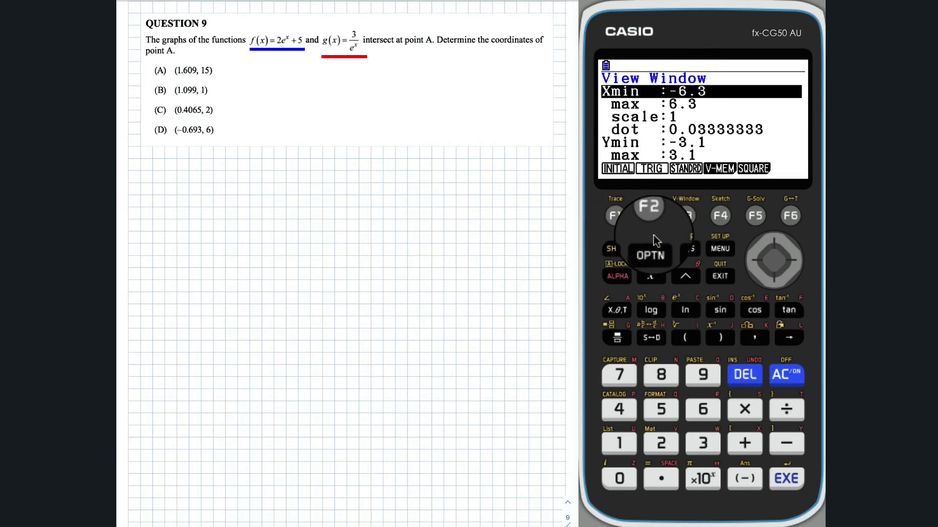
pyautogui.click(720, 276)
pyautogui.click(789, 215)
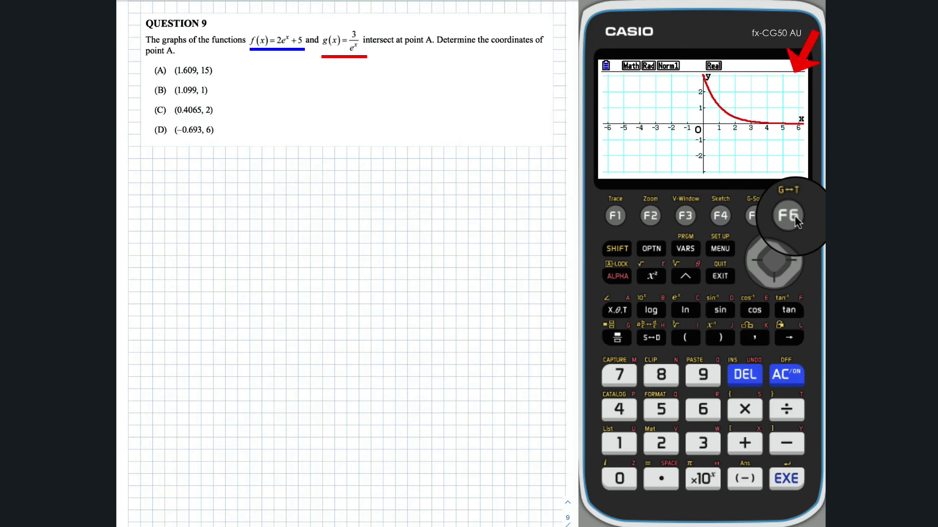
# - Zoom out, pan up, and use G-Solv INTSECT to find the intersection X=-0.6931471806, Y=6
pyautogui.click(789, 446)
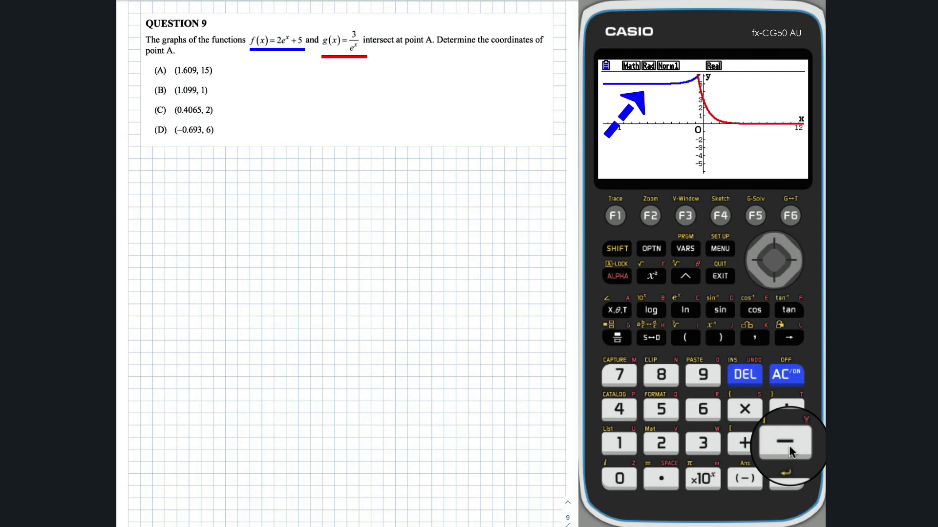
pyautogui.click(778, 243)
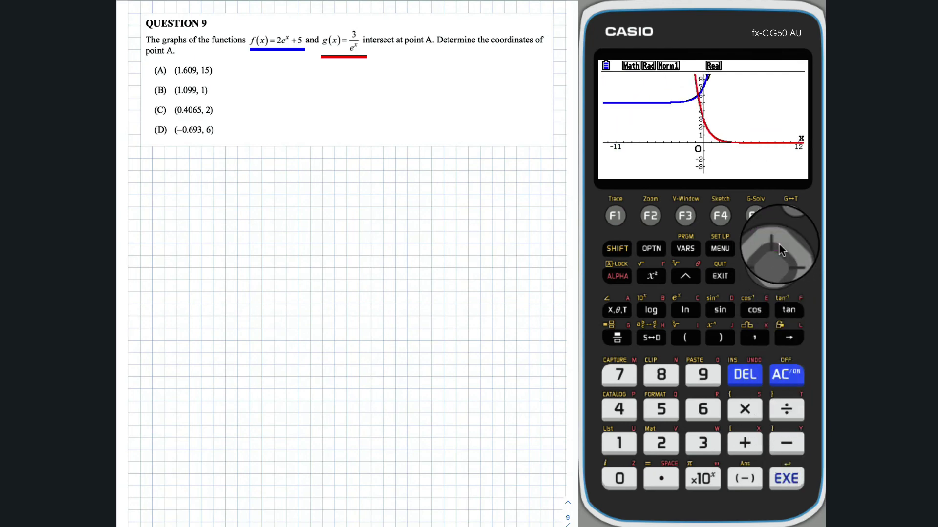
pyautogui.click(778, 244)
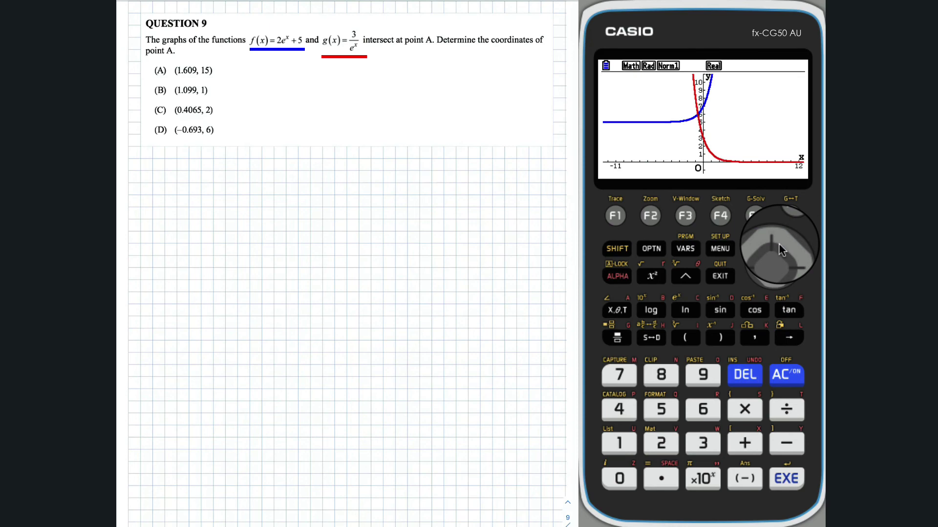
pyautogui.click(755, 216)
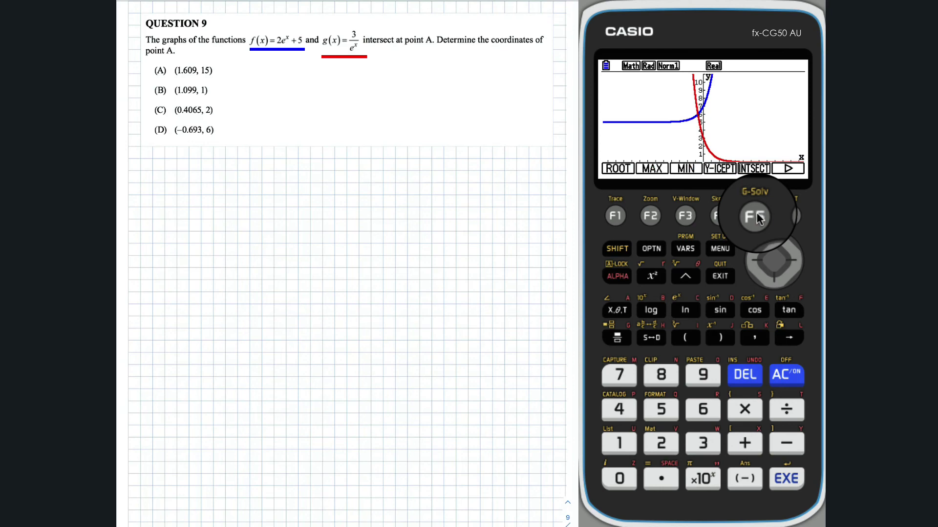
pyautogui.click(756, 217)
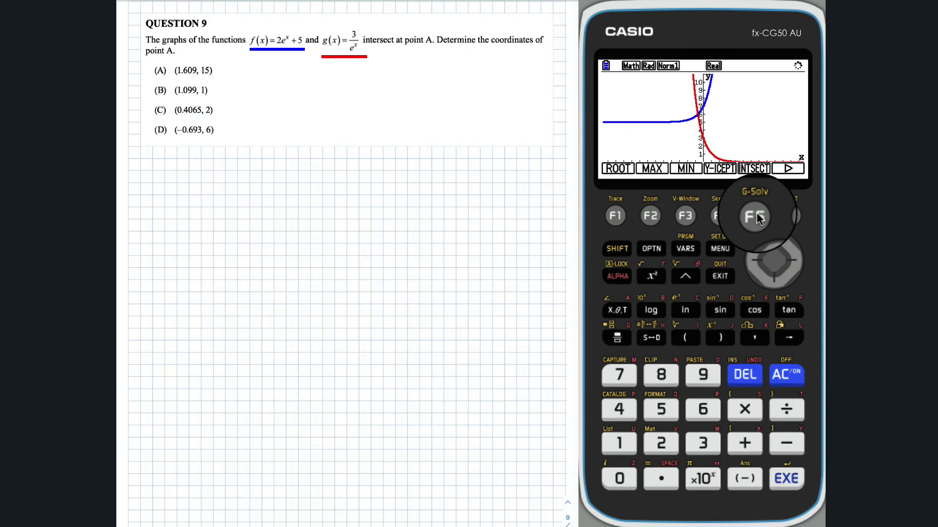